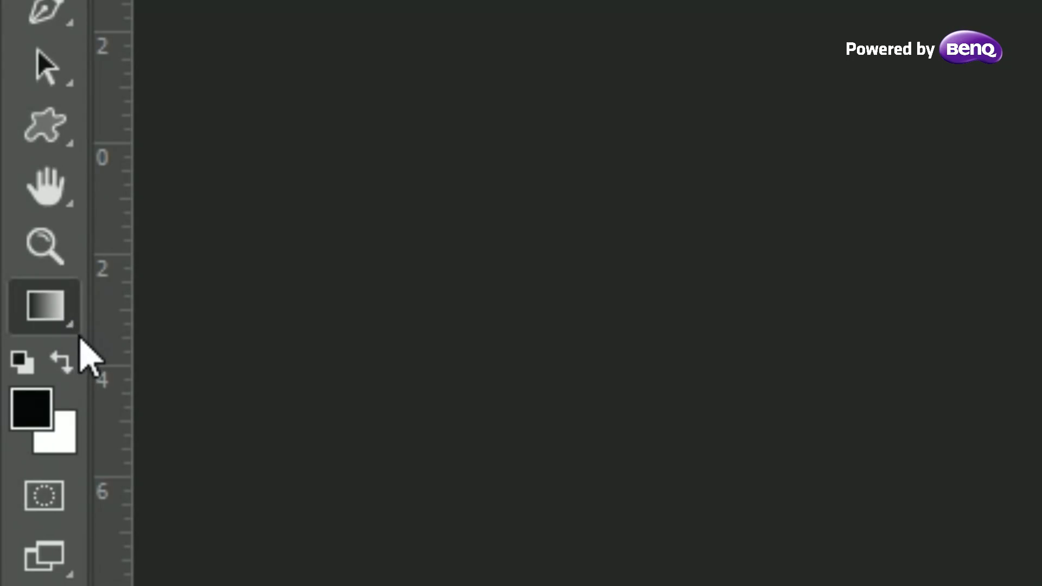
- Measure the tilted horizon with the Ruler Tool and straighten the skyline layer to it
{"action": "left_click", "coordinate": [84, 348]}
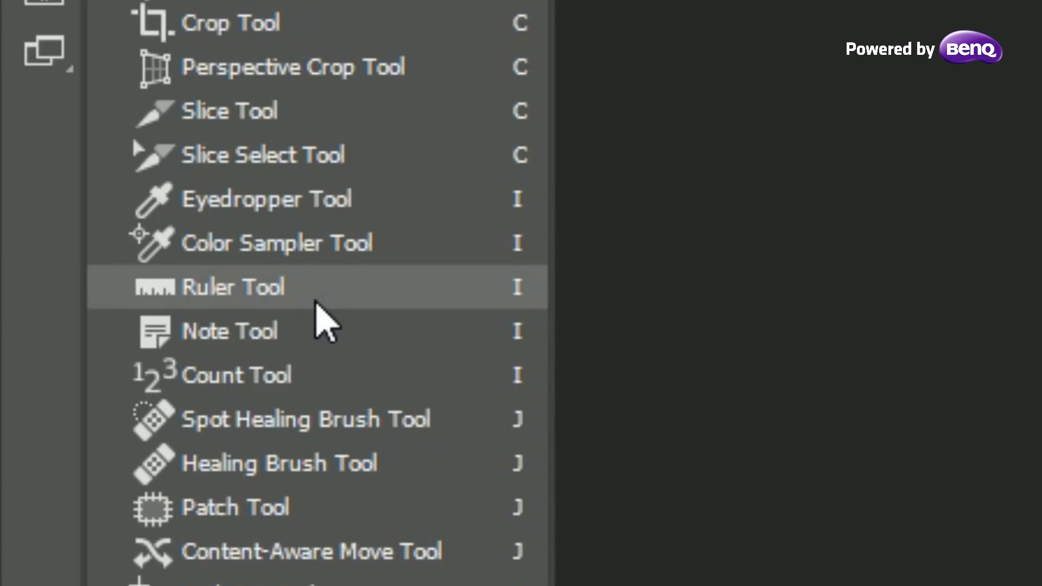
{"action": "left_click", "coordinate": [316, 302]}
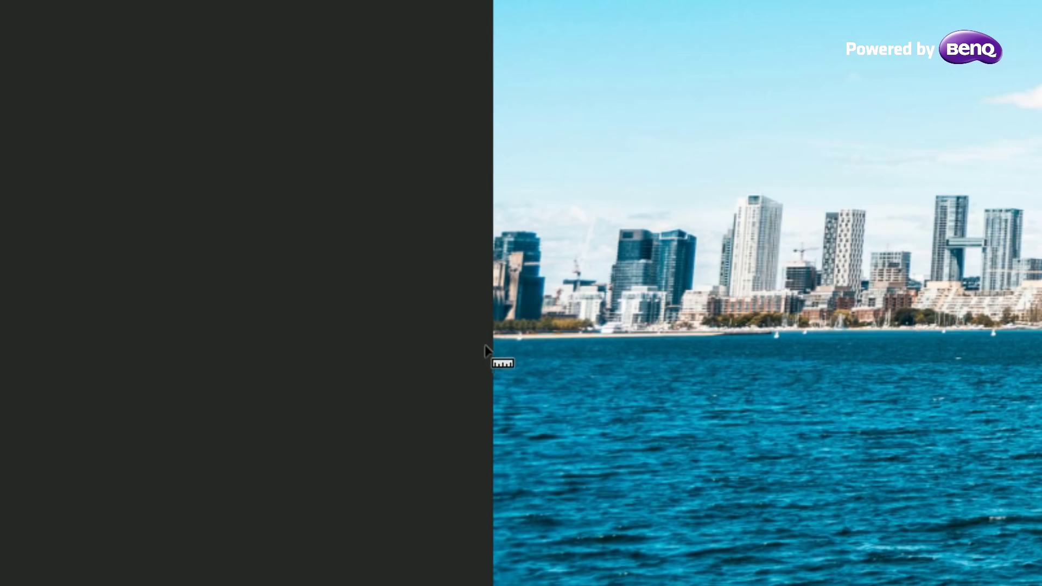
{"action": "left_click_drag", "start_coordinate": [485, 341], "coordinate": [1039, 363]}
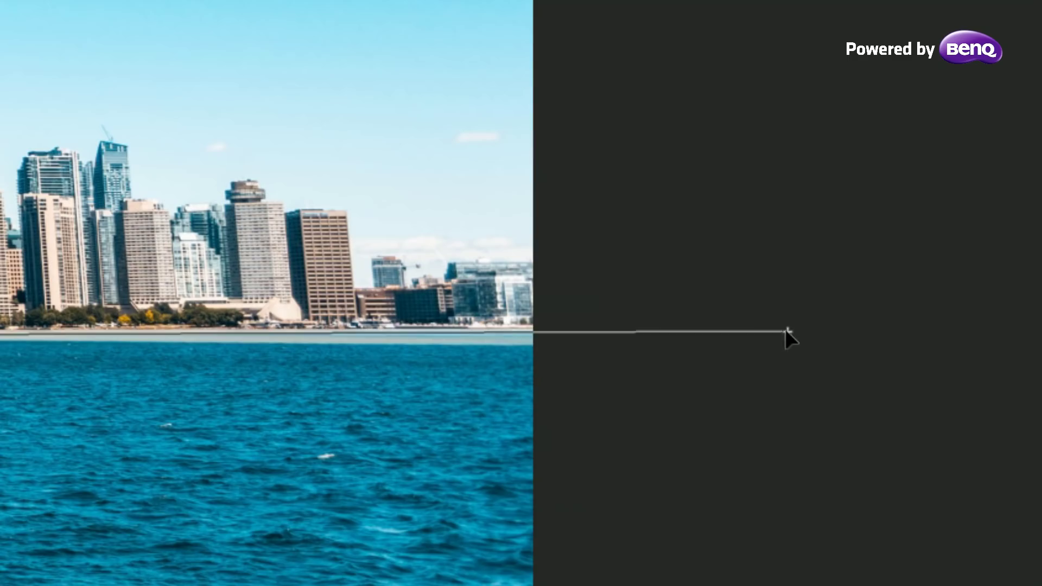
{"action": "left_click_drag", "start_coordinate": [785, 329], "coordinate": [569, 327]}
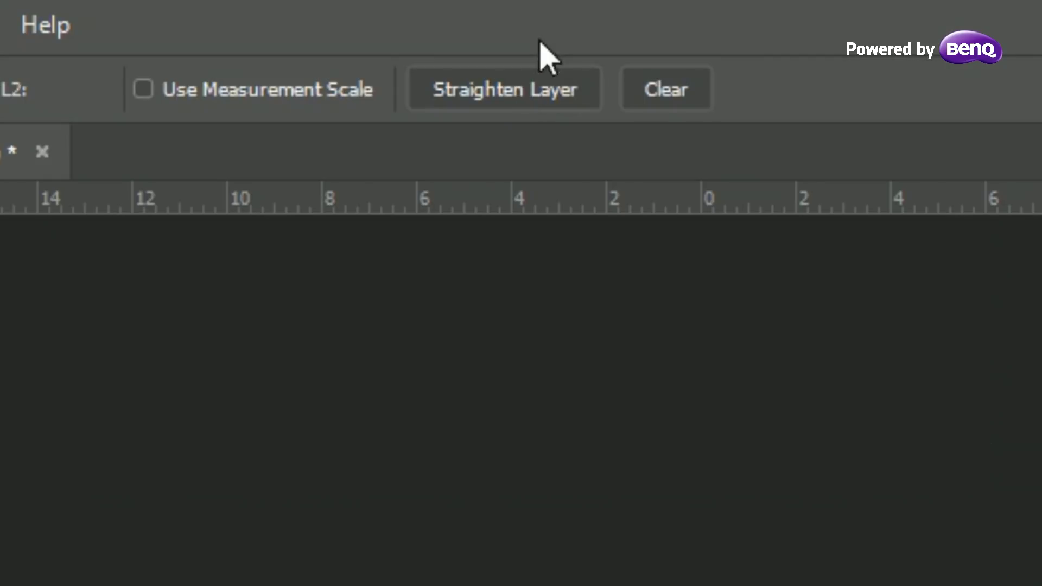
{"action": "left_click", "coordinate": [537, 93]}
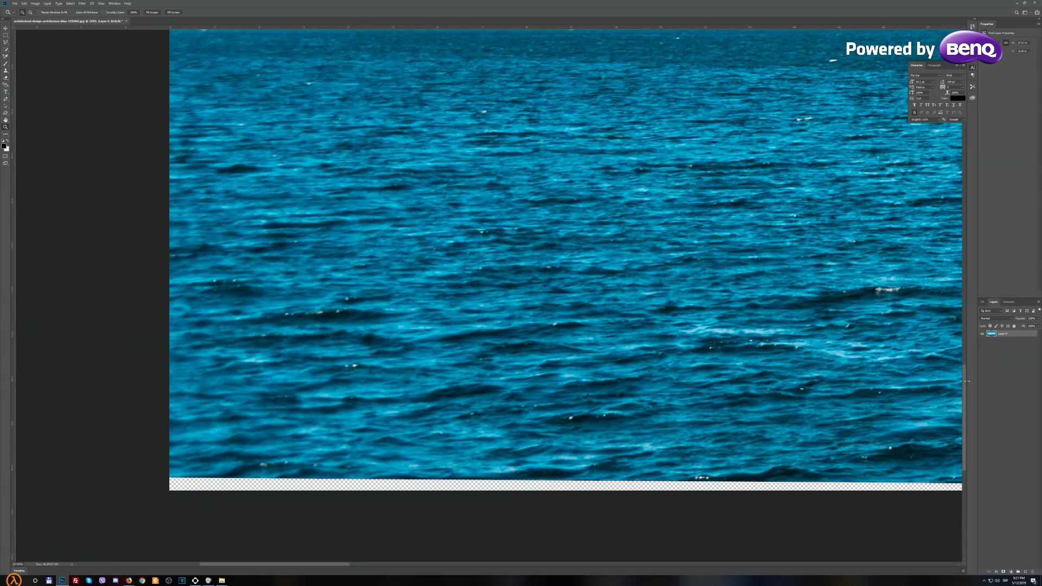
{"action": "scroll", "coordinate": [932, 399], "scroll_direction": "down", "scroll_amount": 5}
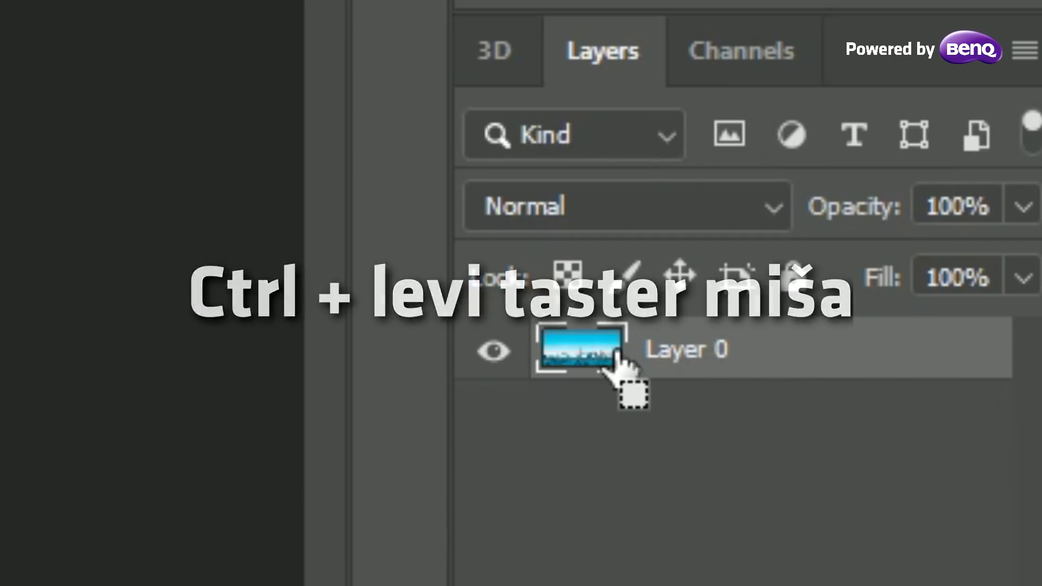
- Load Layer 0's outline as a selection and contract it by 2 pixels
{"action": "left_click", "coordinate": [591, 352], "text": "ctrl"}
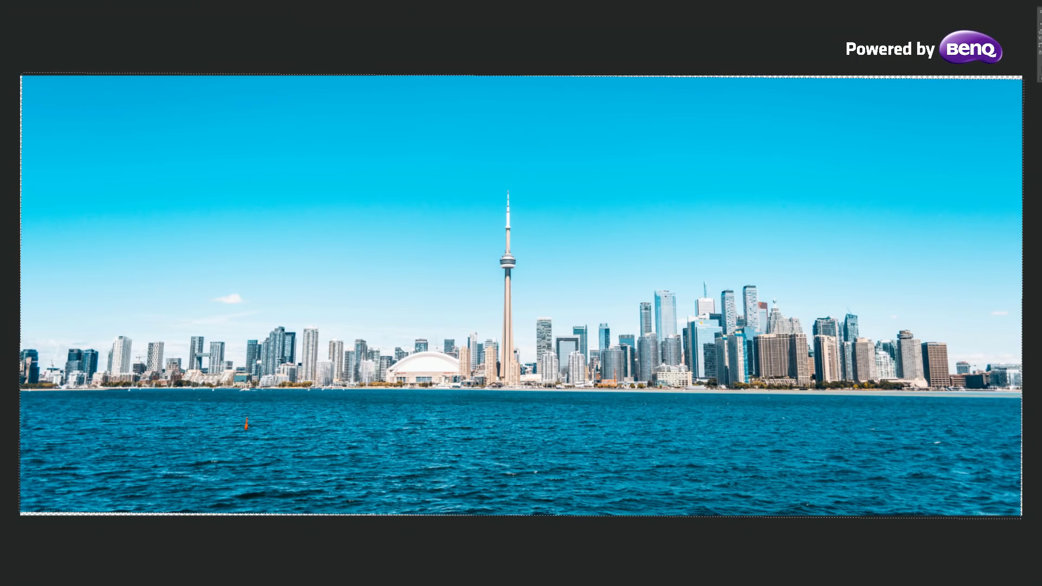
{"action": "left_click", "coordinate": [262, 9]}
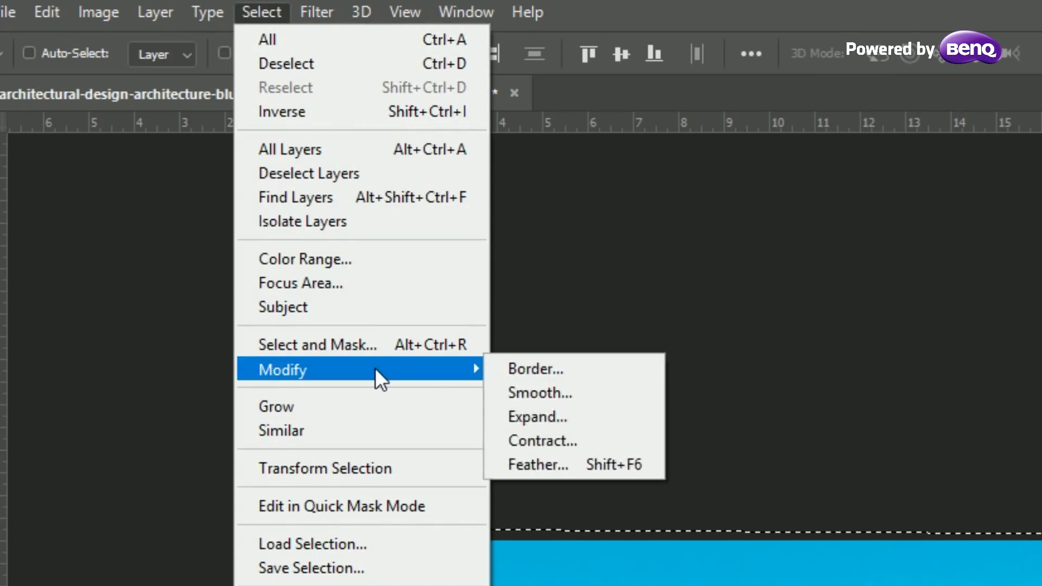
{"action": "left_click", "coordinate": [598, 437]}
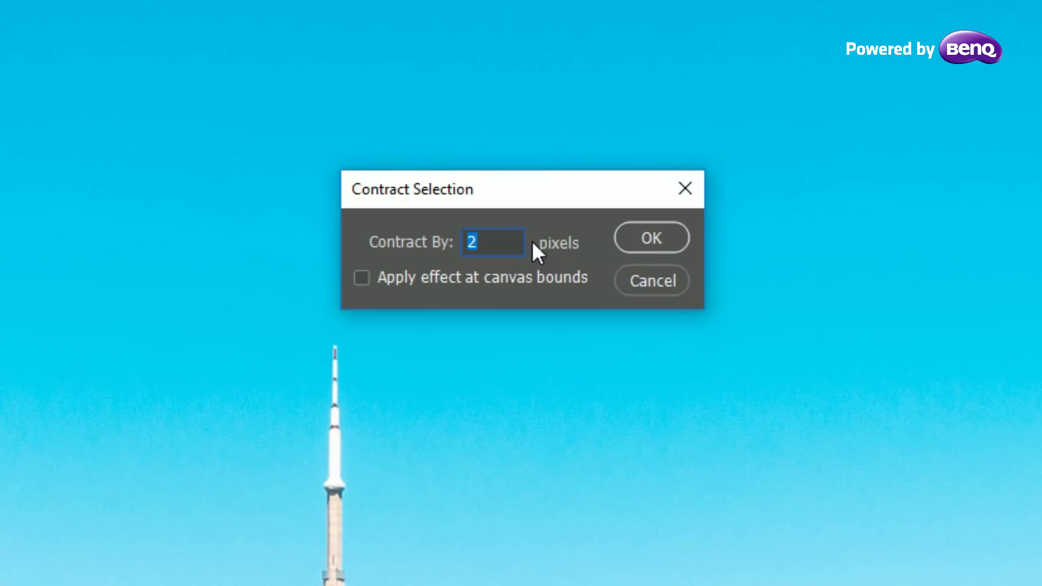
{"action": "left_click", "coordinate": [636, 238]}
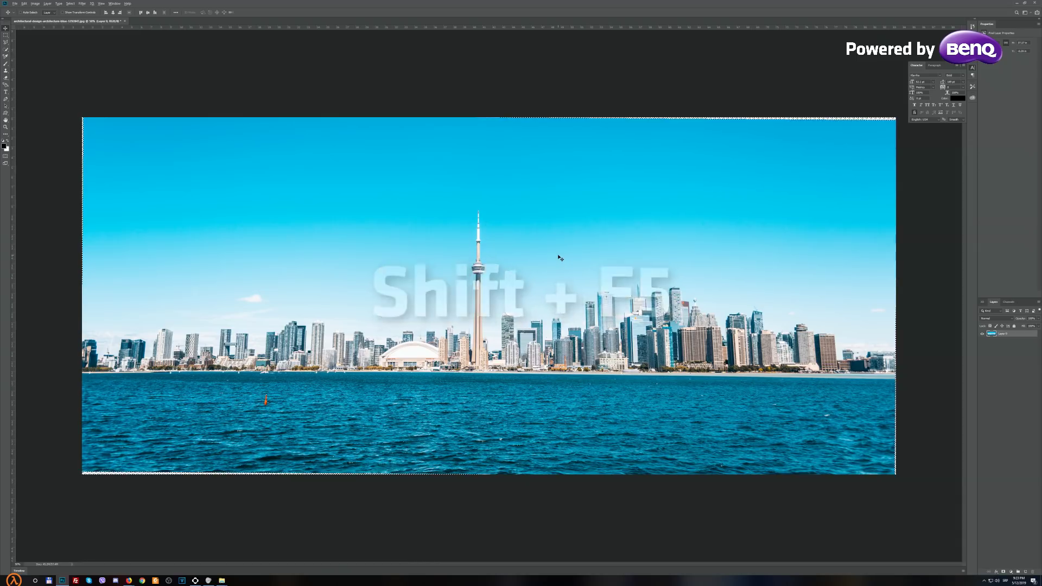
- Fill the selection with Content-Aware contents and deselect
{"action": "key", "text": "shift+F5"}
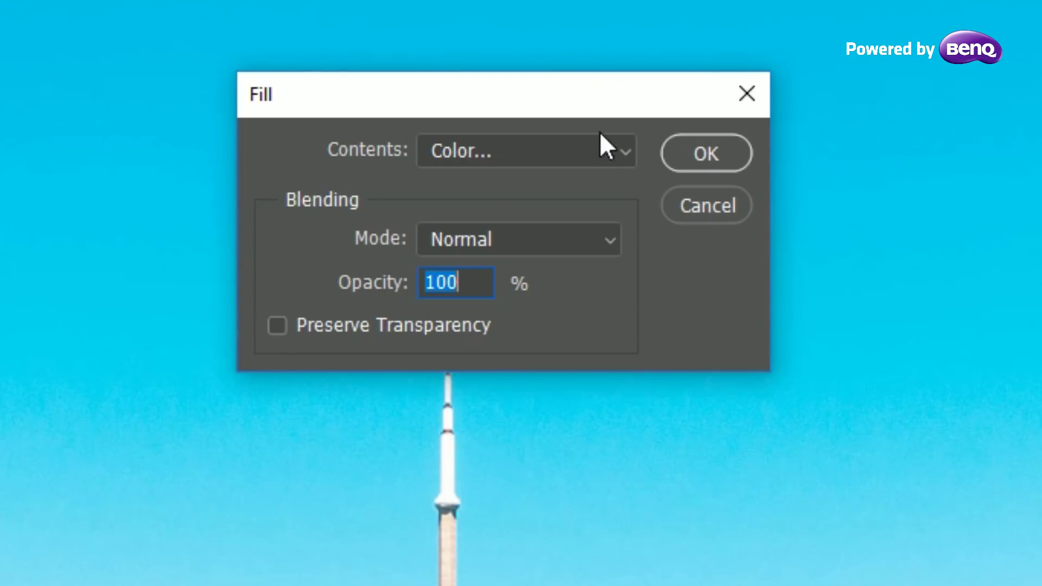
{"action": "left_click", "coordinate": [600, 148]}
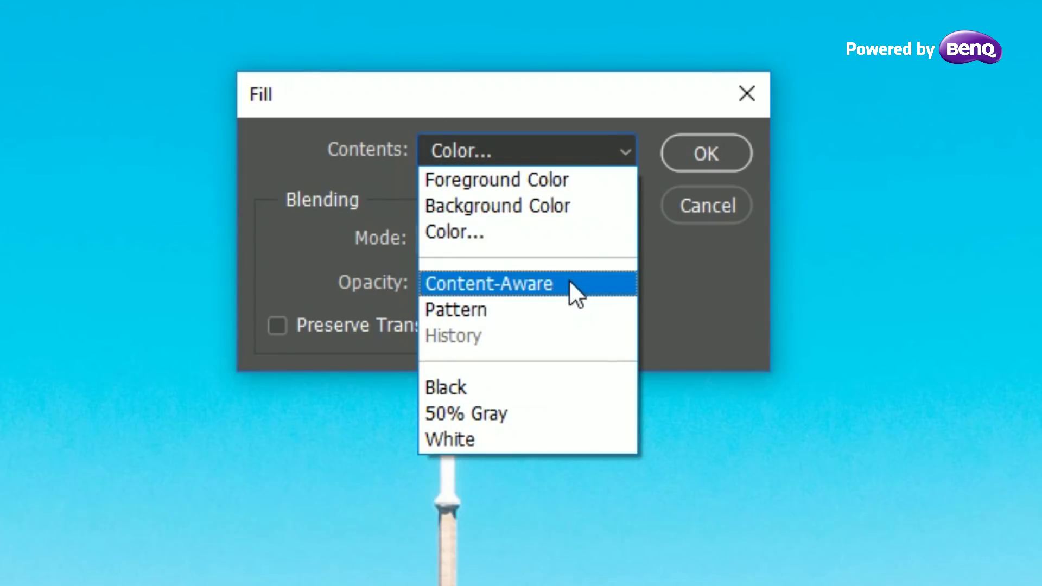
{"action": "left_click", "coordinate": [568, 283]}
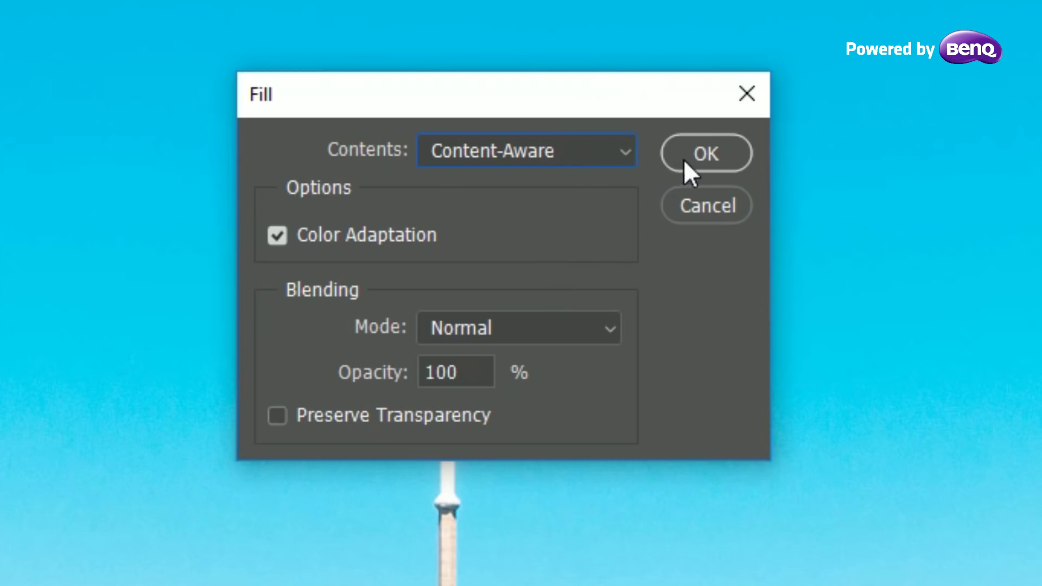
{"action": "left_click", "coordinate": [682, 158]}
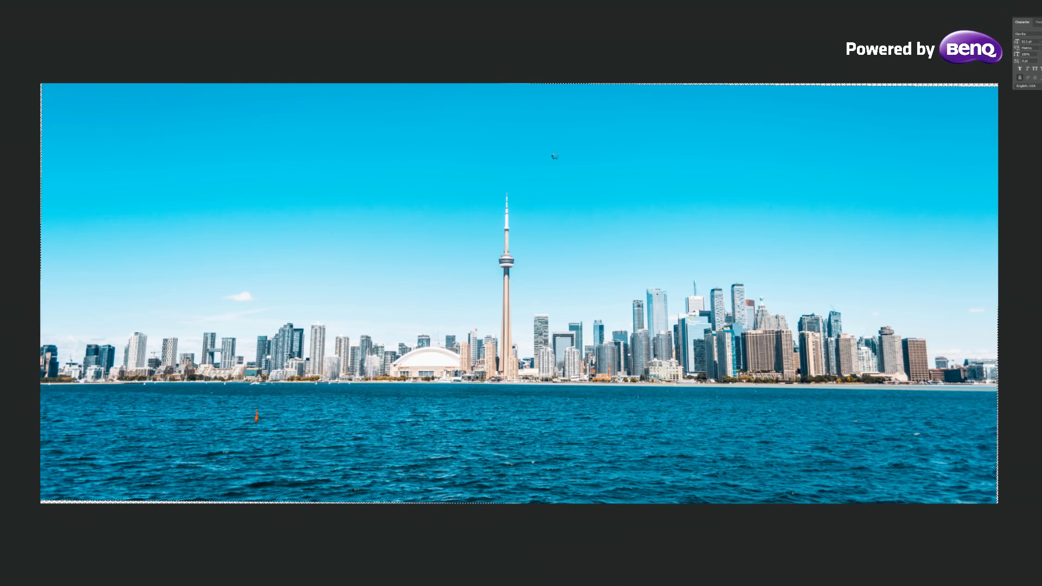
{"action": "key", "text": "ctrl+d"}
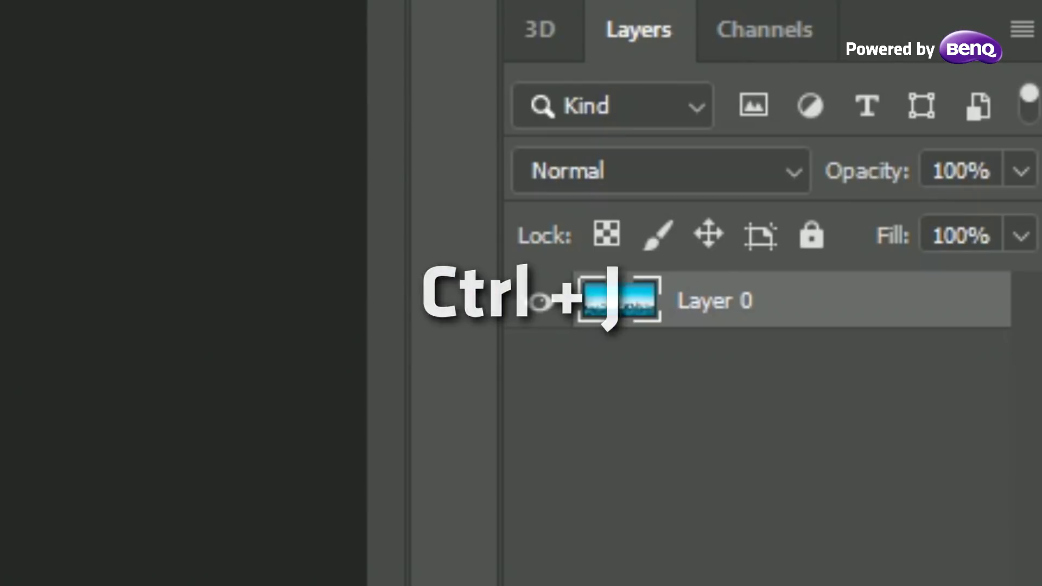
- Duplicate Layer 0, flip the copy horizontally, and zoom into the left-end buildings
{"action": "key", "text": "ctrl+j"}
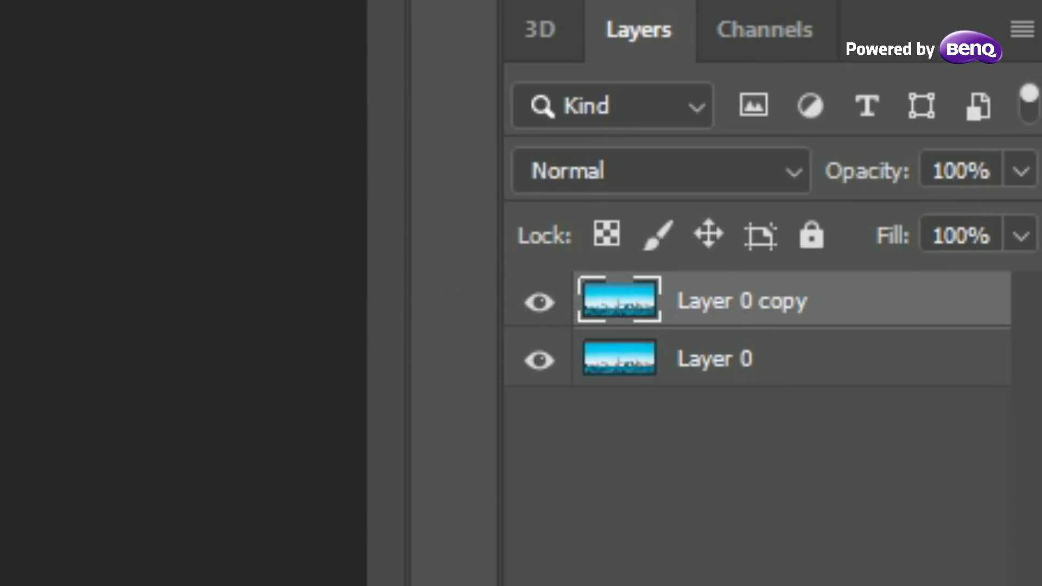
{"action": "left_click", "coordinate": [54, 5]}
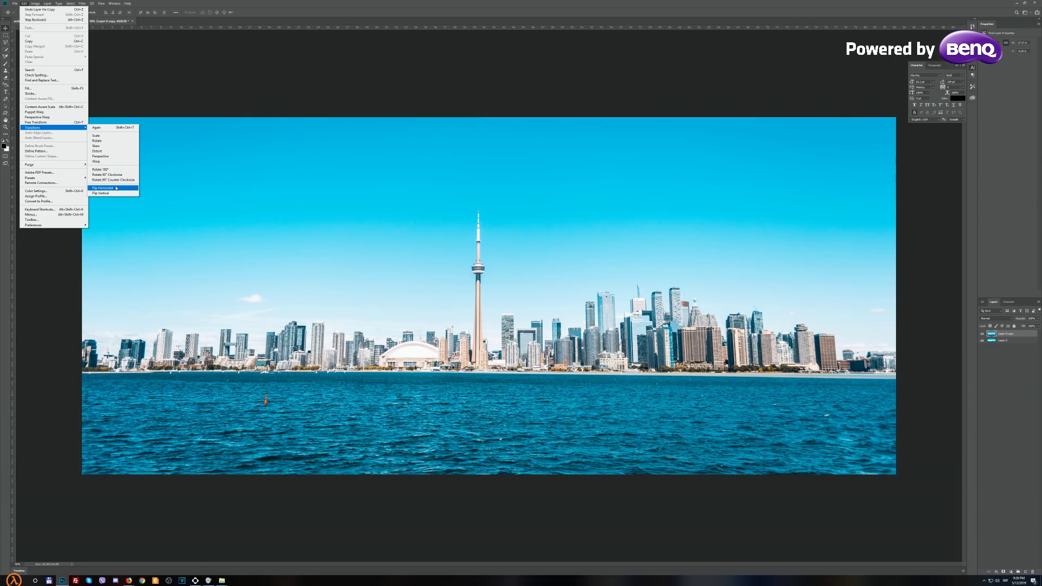
{"action": "left_click", "coordinate": [116, 188]}
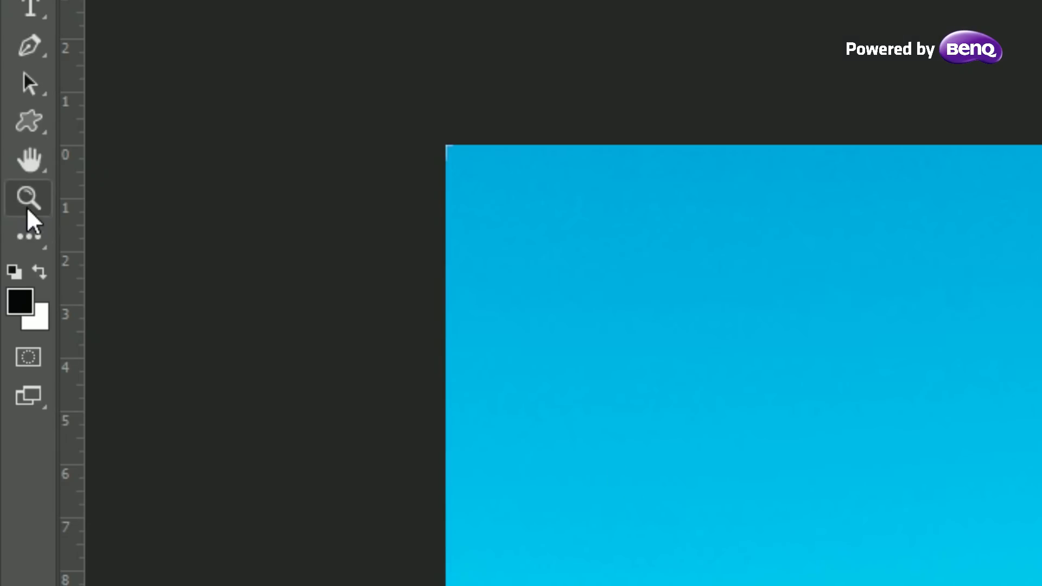
{"action": "left_click", "coordinate": [27, 207]}
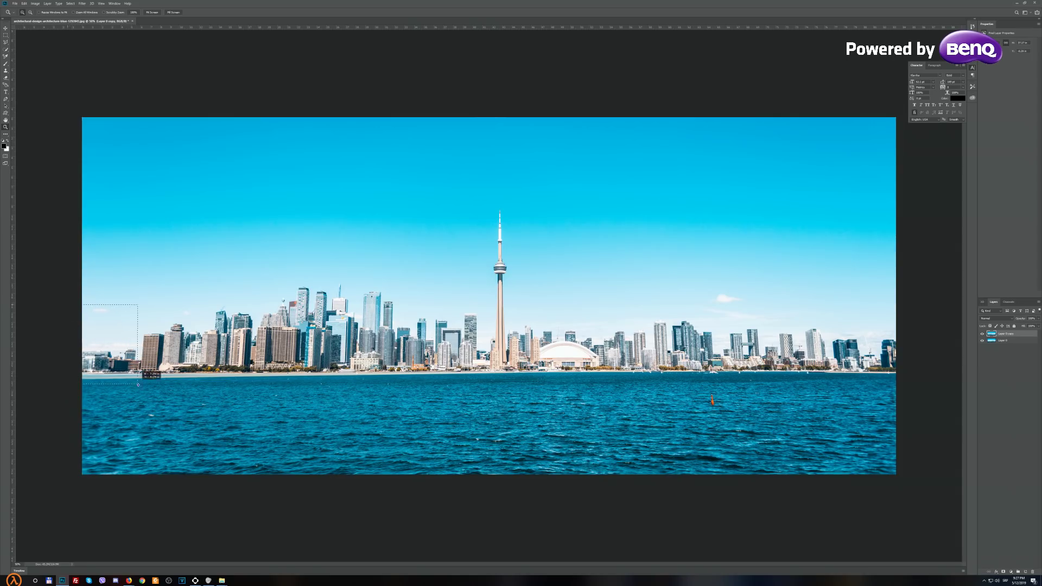
{"action": "left_click_drag", "start_coordinate": [146, 397], "coordinate": [146, 396]}
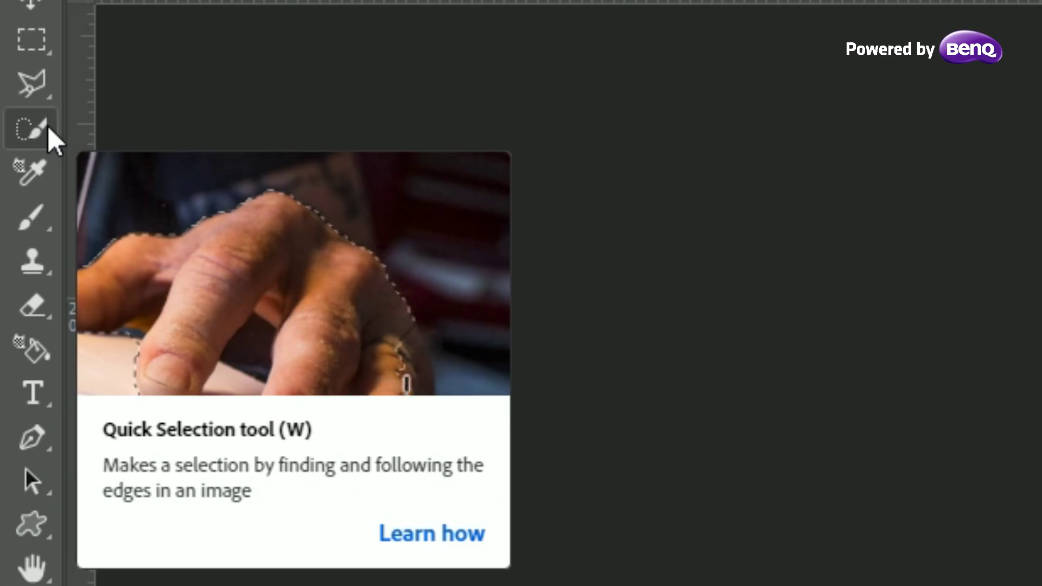
- Quick-select the glass, brown and tall tan buildings, subtract sky and water, and enter Quick Mask
{"action": "left_click", "coordinate": [48, 126]}
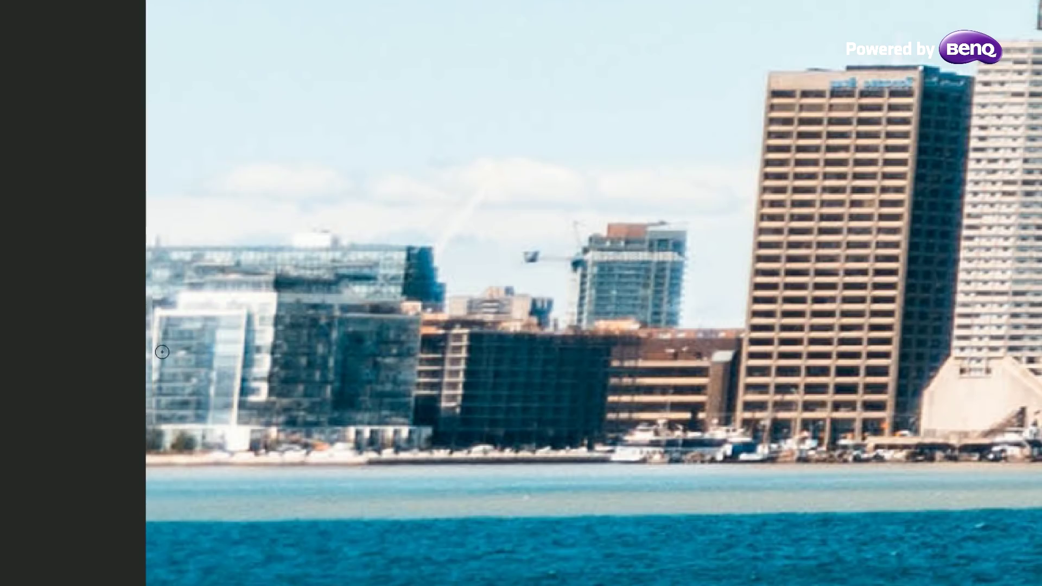
{"action": "left_click_drag", "start_coordinate": [156, 340], "coordinate": [168, 272]}
{"action": "left_click_drag", "start_coordinate": [321, 449], "coordinate": [741, 430]}
{"action": "left_click_drag", "start_coordinate": [775, 358], "coordinate": [808, 157]}
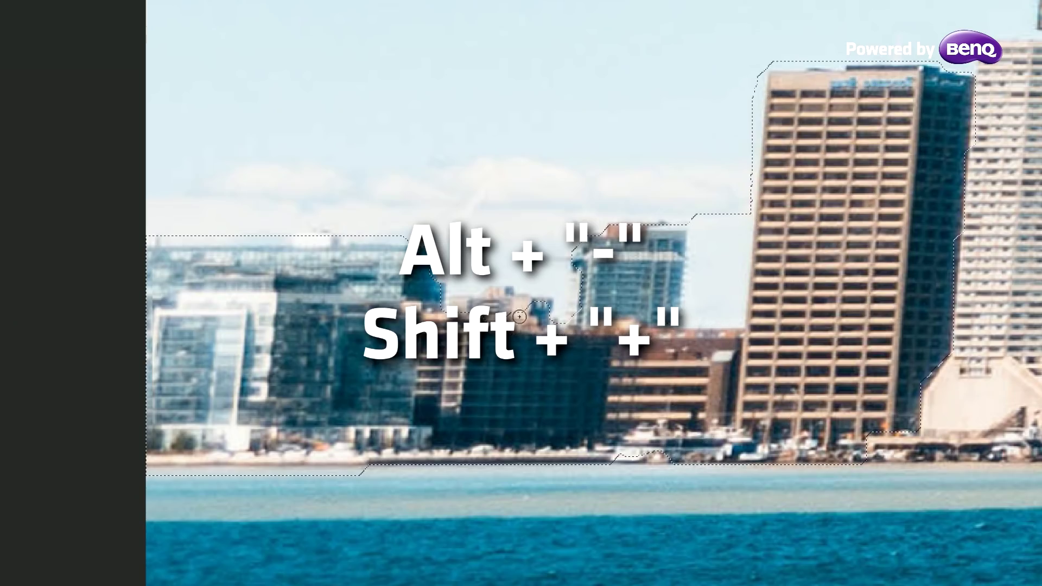
{"action": "mouse_move", "coordinate": [431, 486]}
{"action": "left_mouse_down"}
{"action": "mouse_move", "coordinate": [364, 472]}
{"action": "mouse_move", "coordinate": [186, 470]}
{"action": "left_mouse_up"}
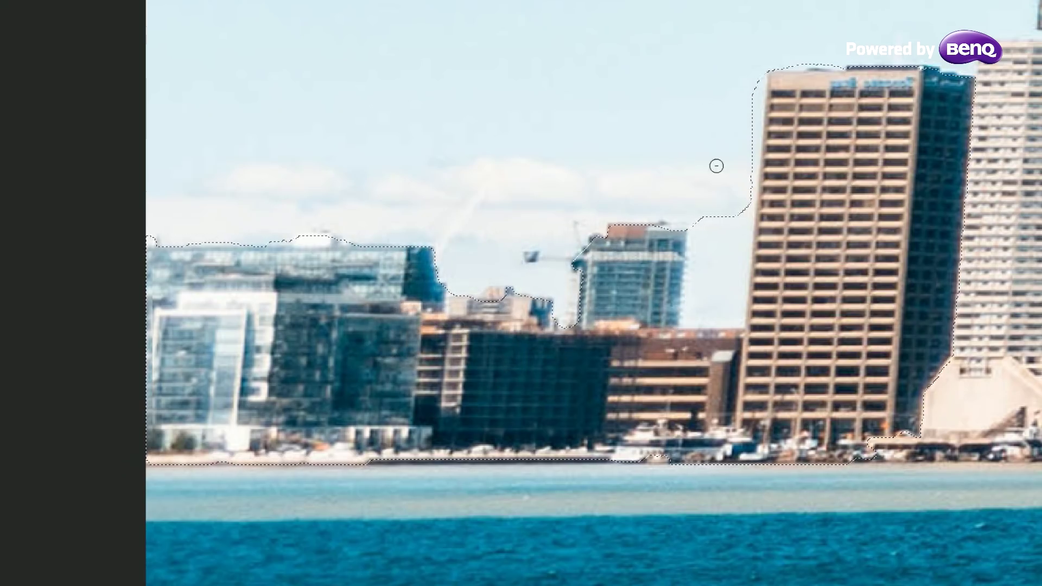
{"action": "left_click_drag", "start_coordinate": [690, 318], "coordinate": [797, 58]}
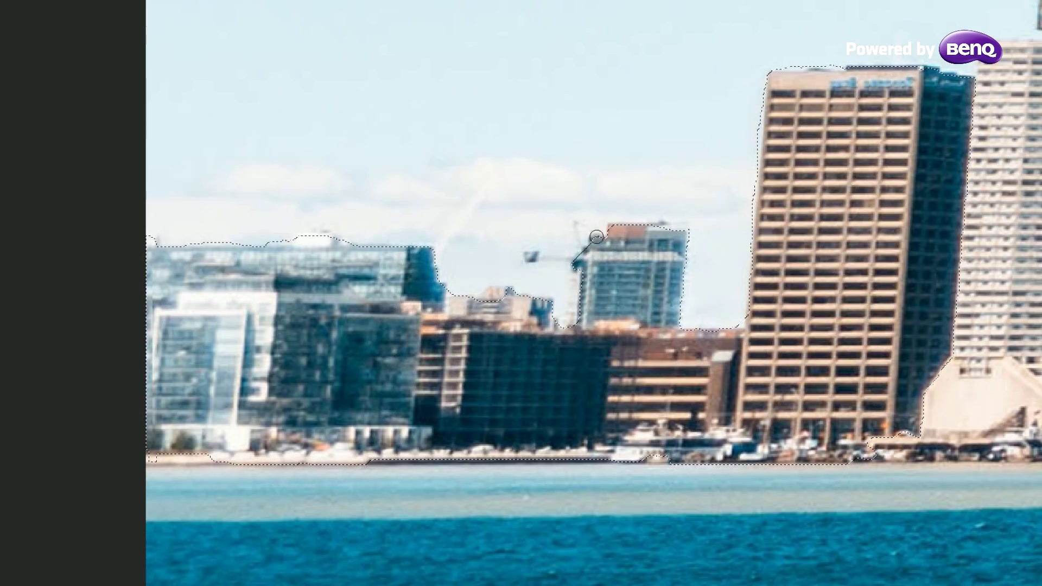
{"action": "key", "text": "q"}
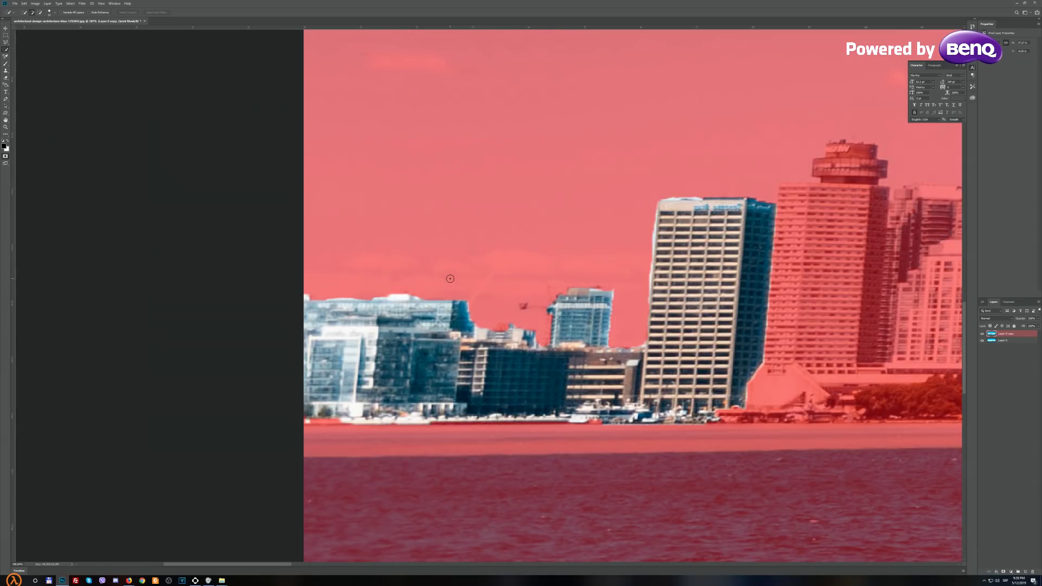
- Copy the selected buildings to a new layer, add empty Layer 1, and mask Layer 0 copy
{"action": "key", "text": "q"}
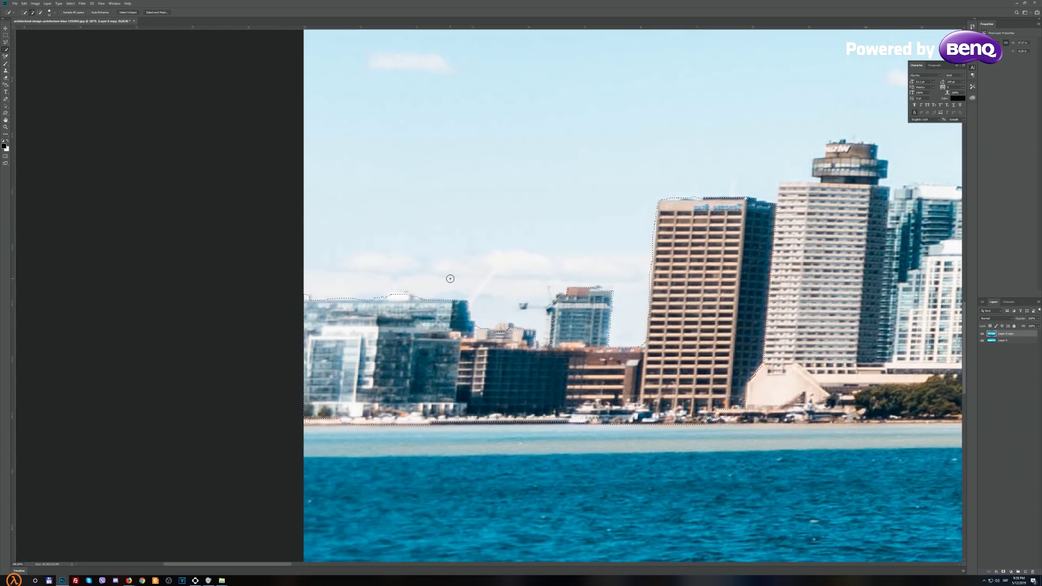
{"action": "key", "text": "ctrl+0"}
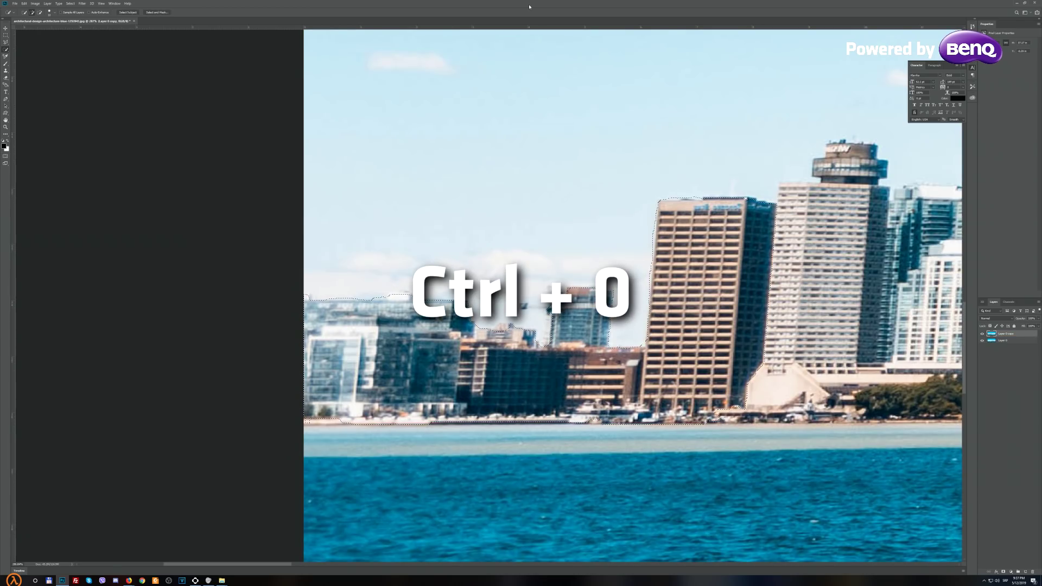
{"action": "key", "text": "ctrl+j"}
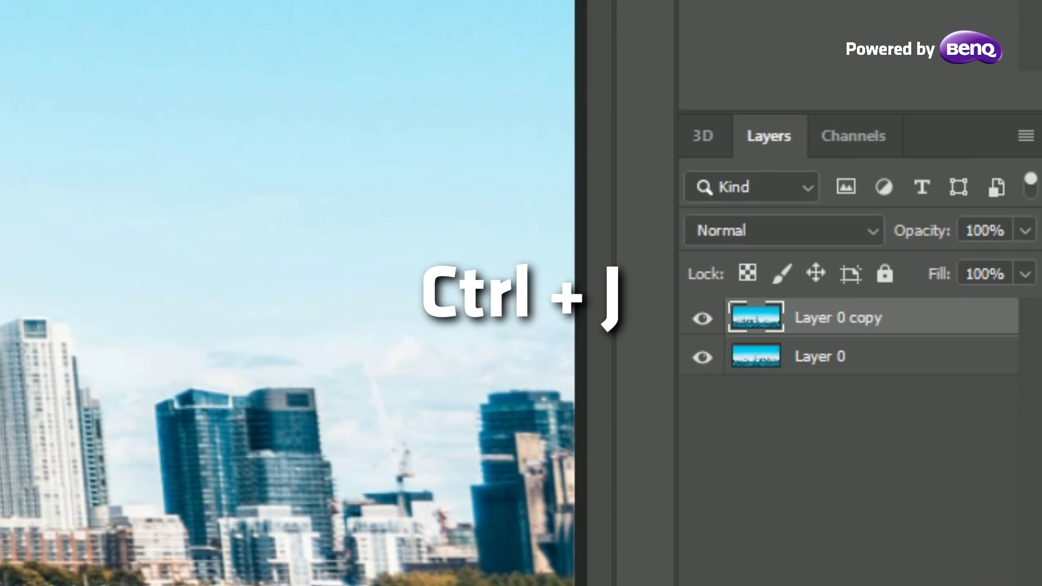
{"action": "key", "text": "ctrl+shift+alt+n"}
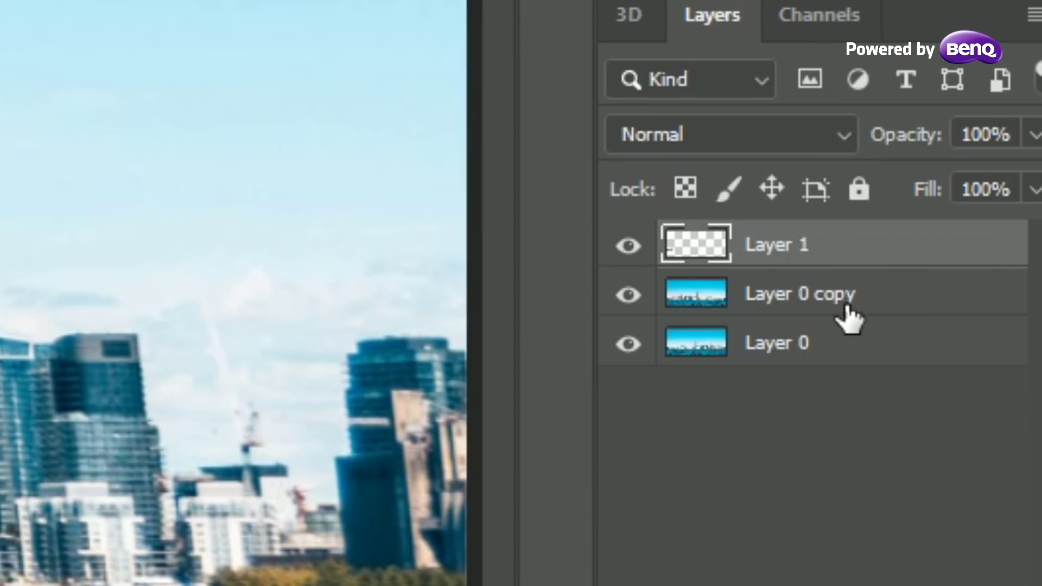
{"action": "left_click", "coordinate": [823, 297]}
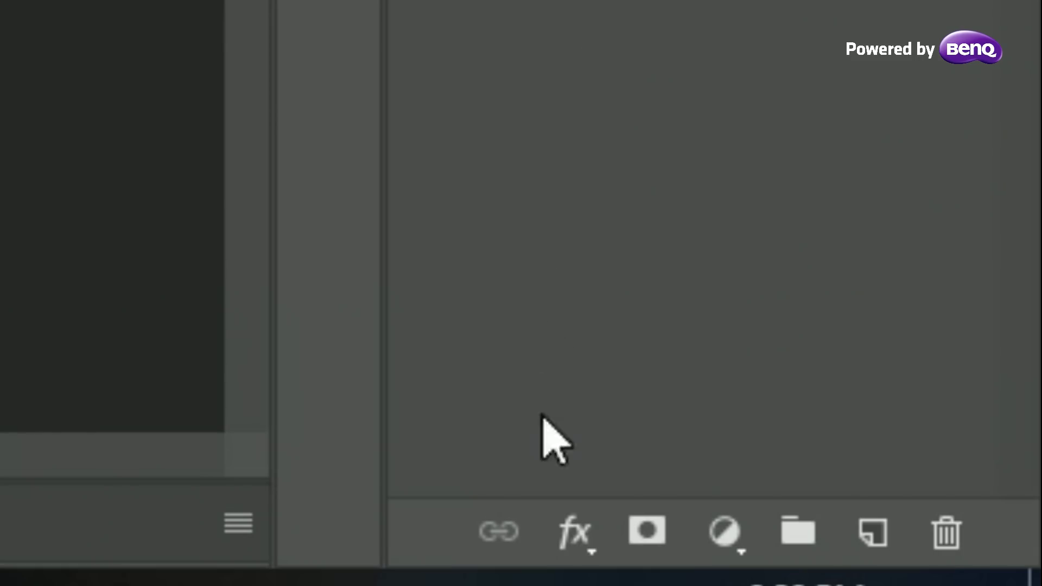
{"action": "left_click", "coordinate": [666, 526]}
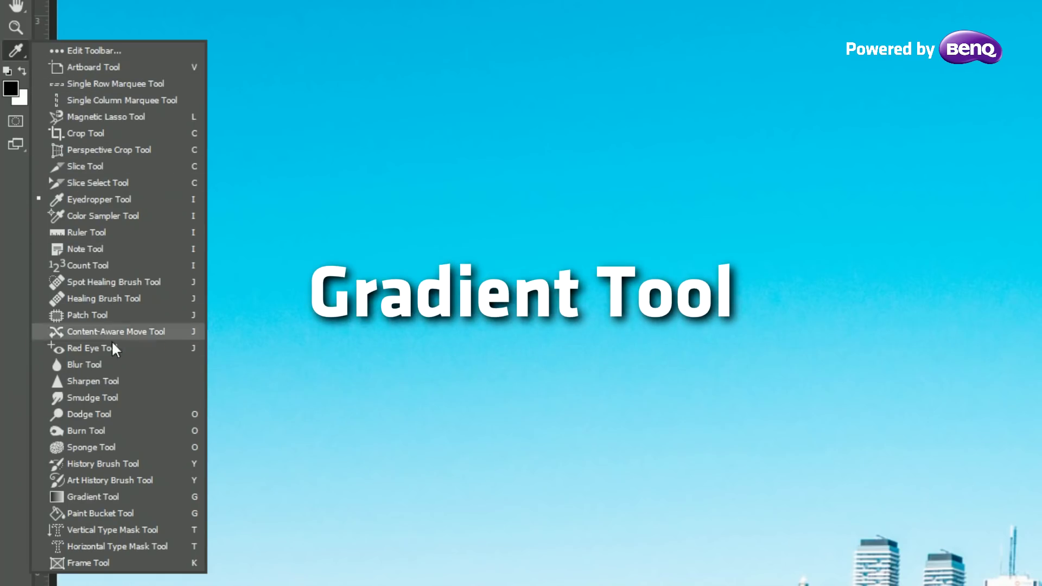
- Drag a black-to-white linear gradient across Layer 0 copy's mask to blend the left end
{"action": "left_click", "coordinate": [132, 494]}
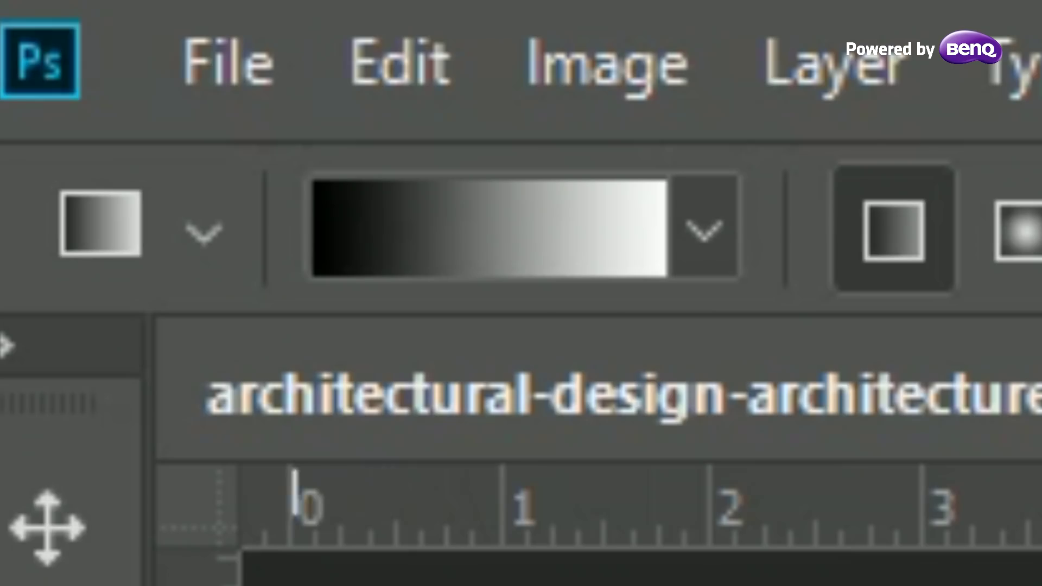
{"action": "left_click", "coordinate": [594, 249]}
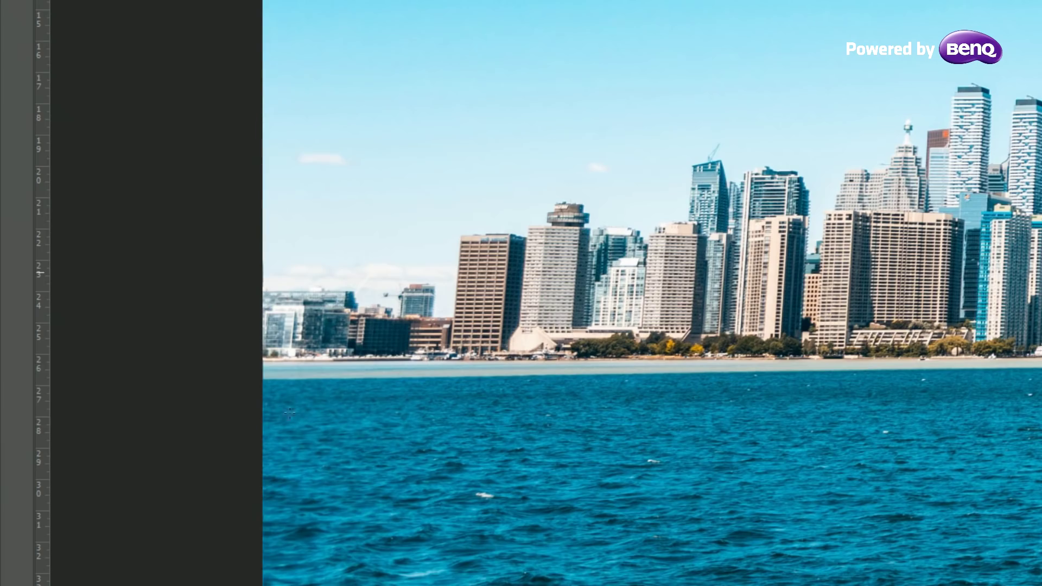
{"action": "left_click_drag", "start_coordinate": [227, 367], "coordinate": [575, 360]}
{"action": "left_click_drag", "start_coordinate": [575, 360], "coordinate": [575, 361]}
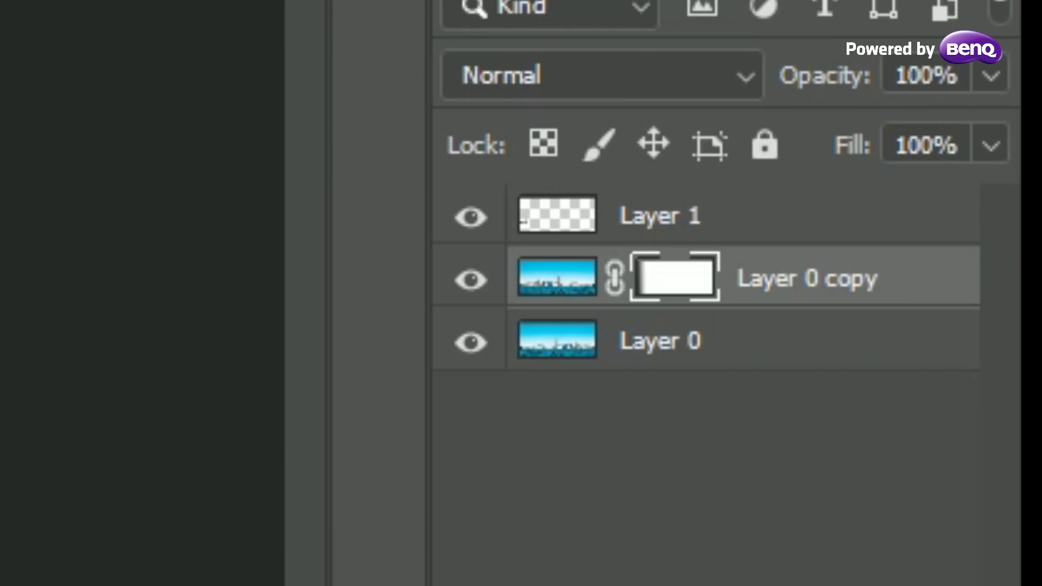
- Stamp visible layers into Layer 2 and duplicate it into a new document named 'duplikat'
{"action": "key", "text": "ctrl+shift+alt+e"}
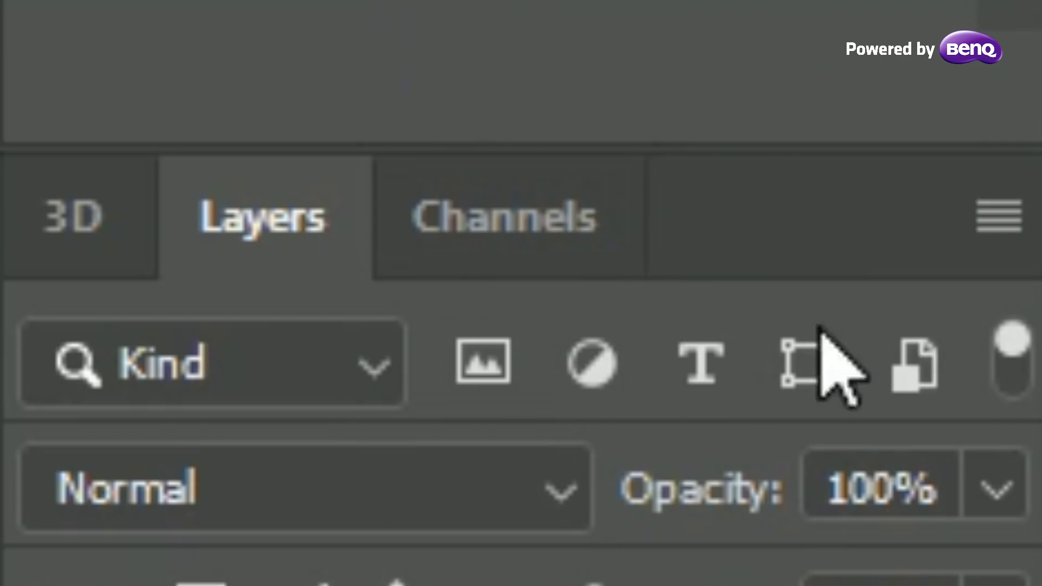
{"action": "left_click", "coordinate": [1020, 70]}
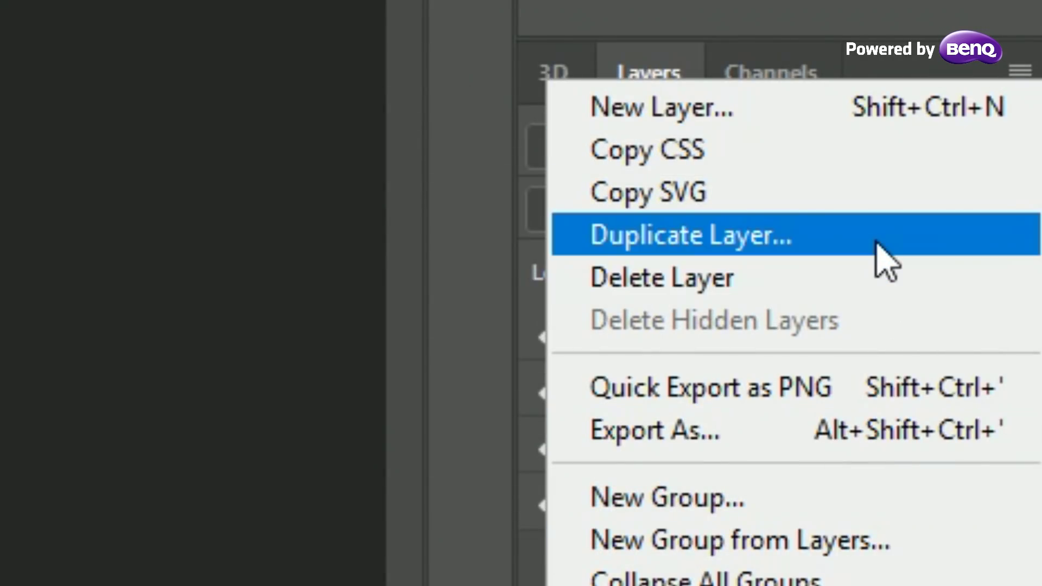
{"action": "left_click", "coordinate": [879, 255]}
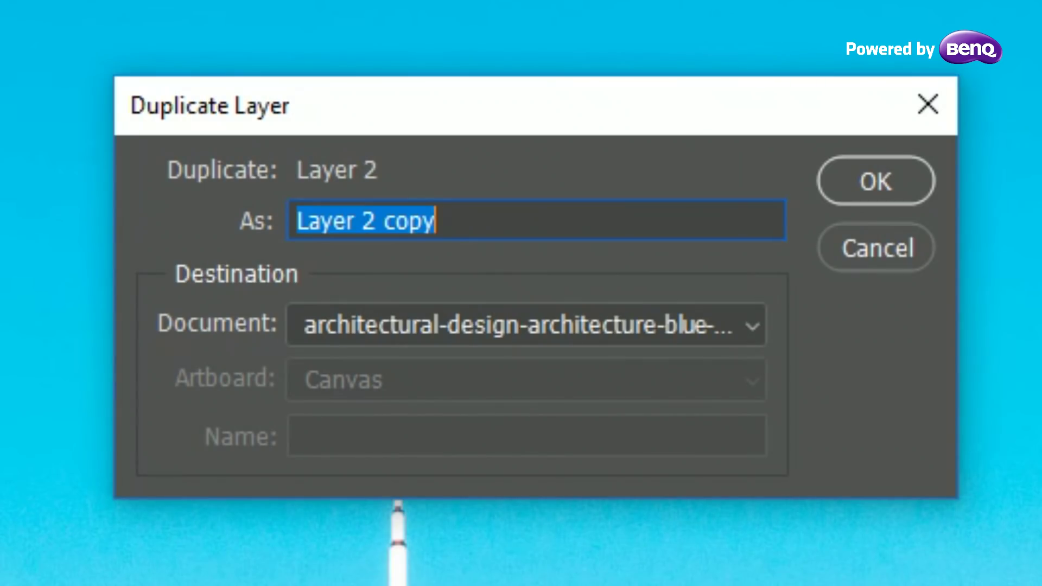
{"action": "left_click", "coordinate": [684, 328]}
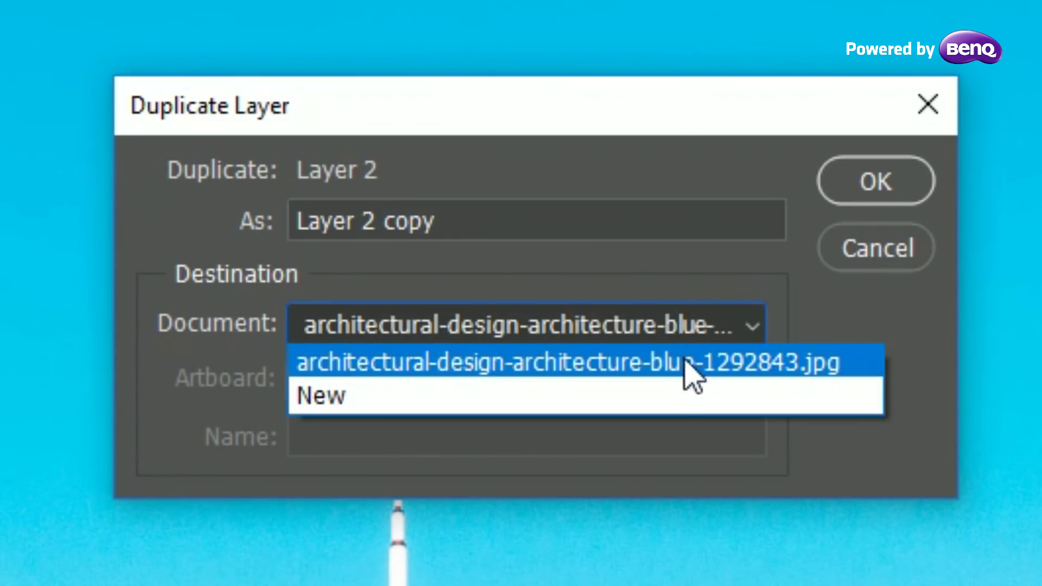
{"action": "left_click", "coordinate": [684, 401]}
{"action": "left_click", "coordinate": [389, 438]}
{"action": "type", "text": "duplikat"}
{"action": "key", "text": "Return"}
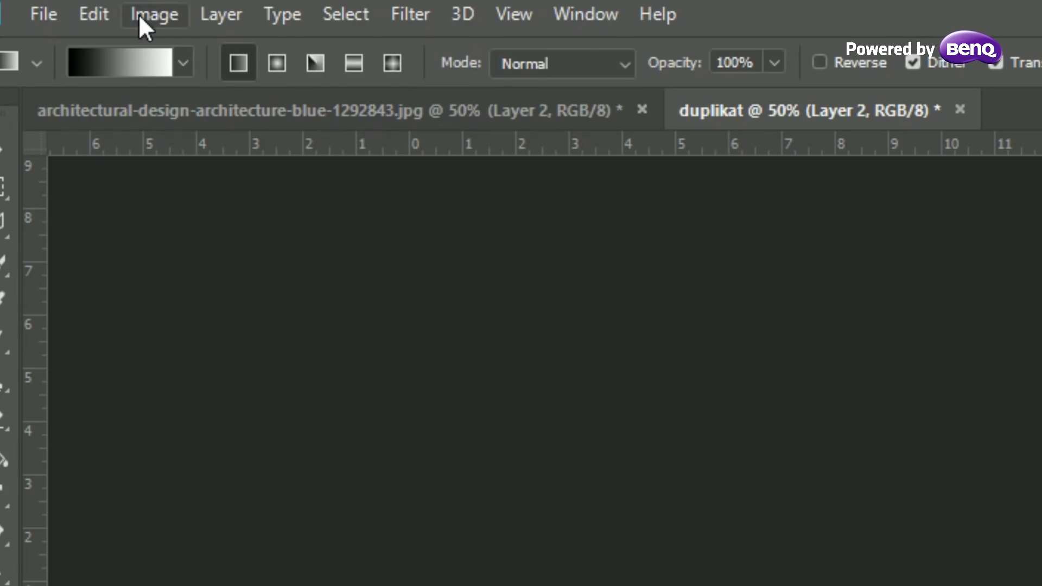
- Resize the image to 2634 px wide with proportions unlinked, making it square
{"action": "left_click", "coordinate": [142, 17]}
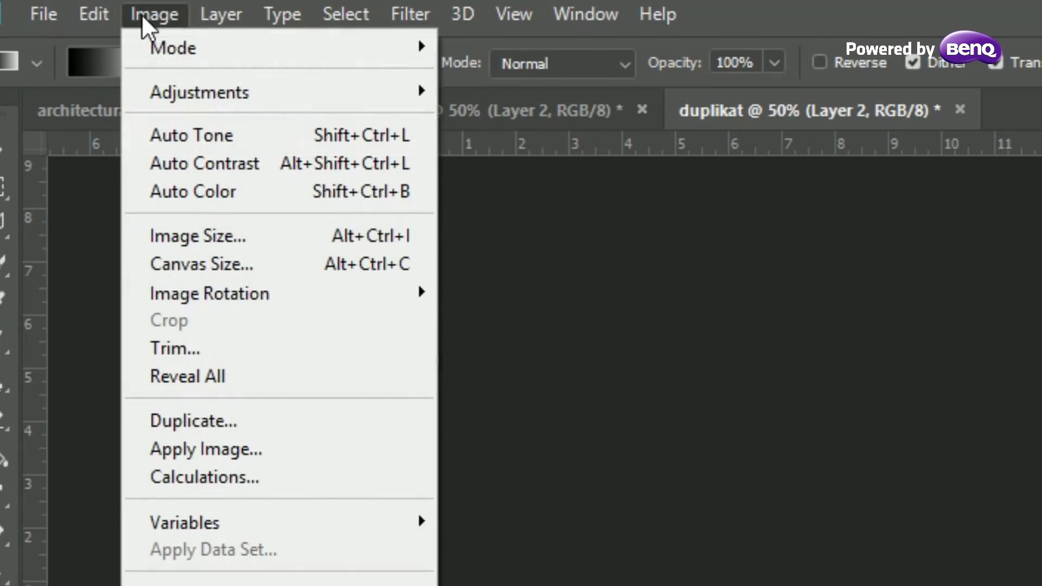
{"action": "left_click", "coordinate": [285, 242]}
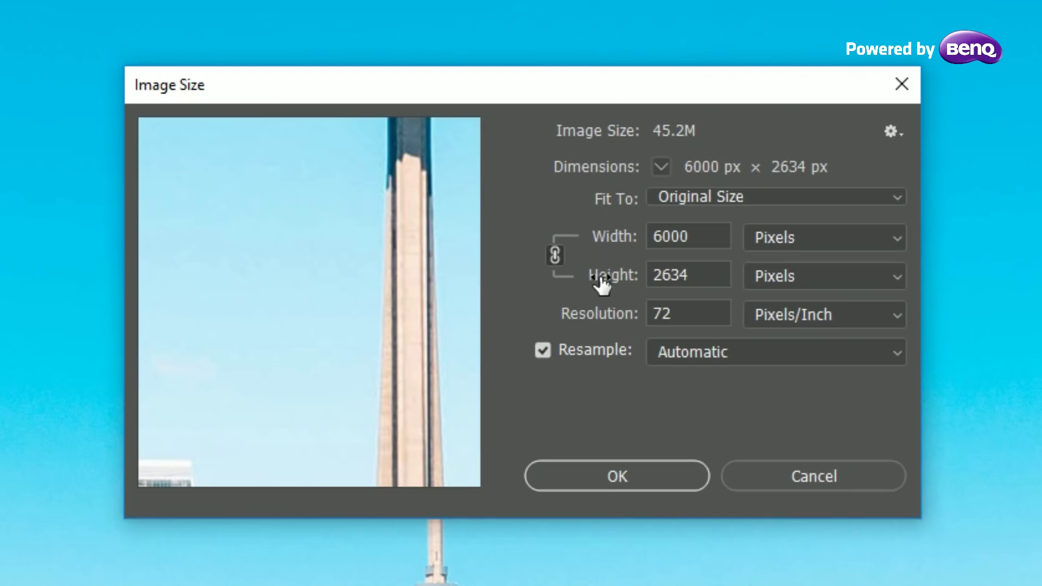
{"action": "left_click", "coordinate": [555, 255]}
{"action": "left_click", "coordinate": [698, 238]}
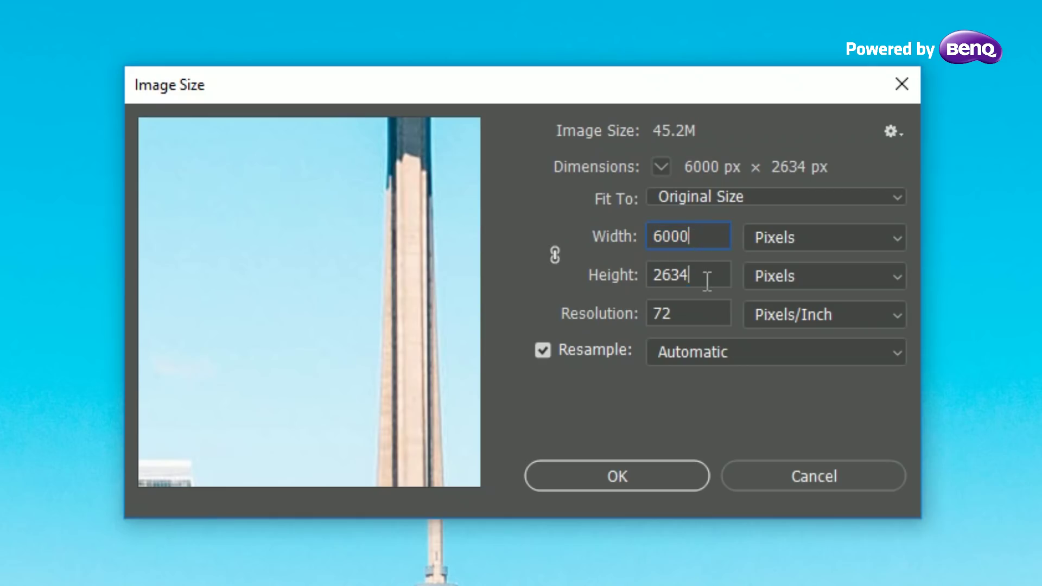
{"action": "left_click_drag", "start_coordinate": [701, 236], "coordinate": [522, 232]}
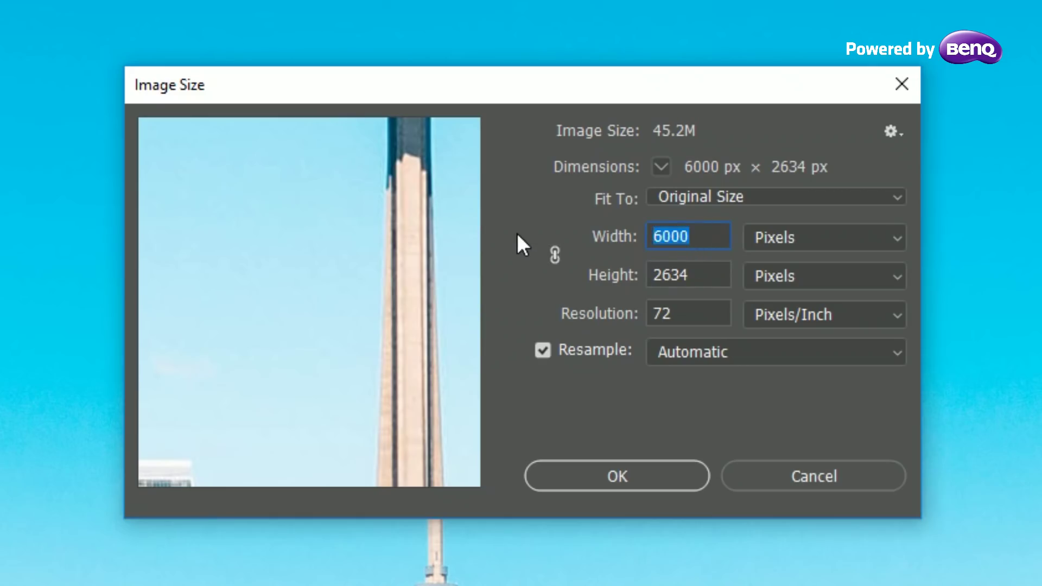
{"action": "type", "text": "2634"}
{"action": "key", "text": "Return"}
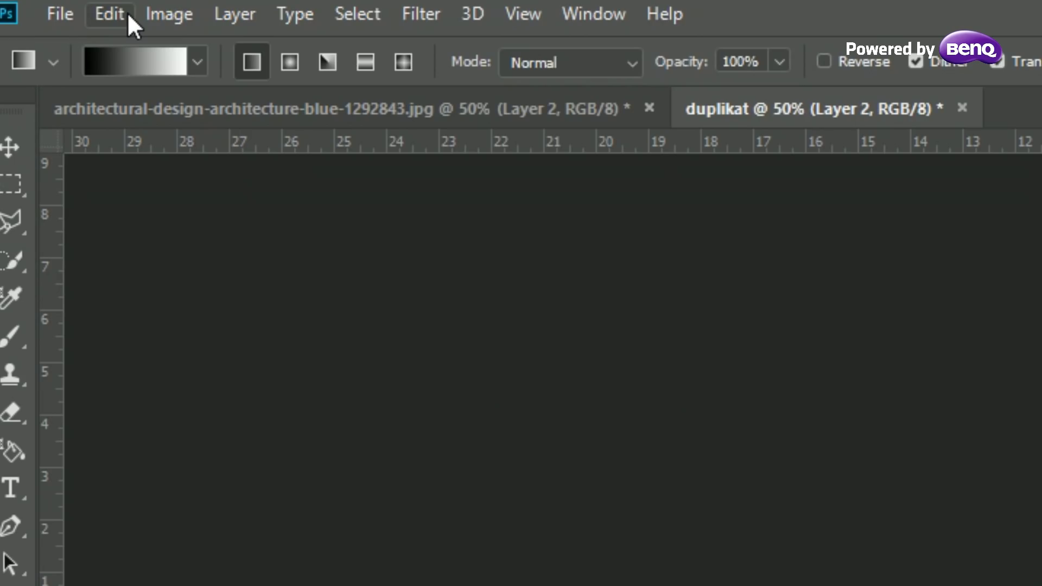
- Flip the image vertically and apply Polar Coordinates using Rectangular to Polar
{"action": "left_click", "coordinate": [129, 16]}
{"action": "mouse_move", "coordinate": [317, 95]}
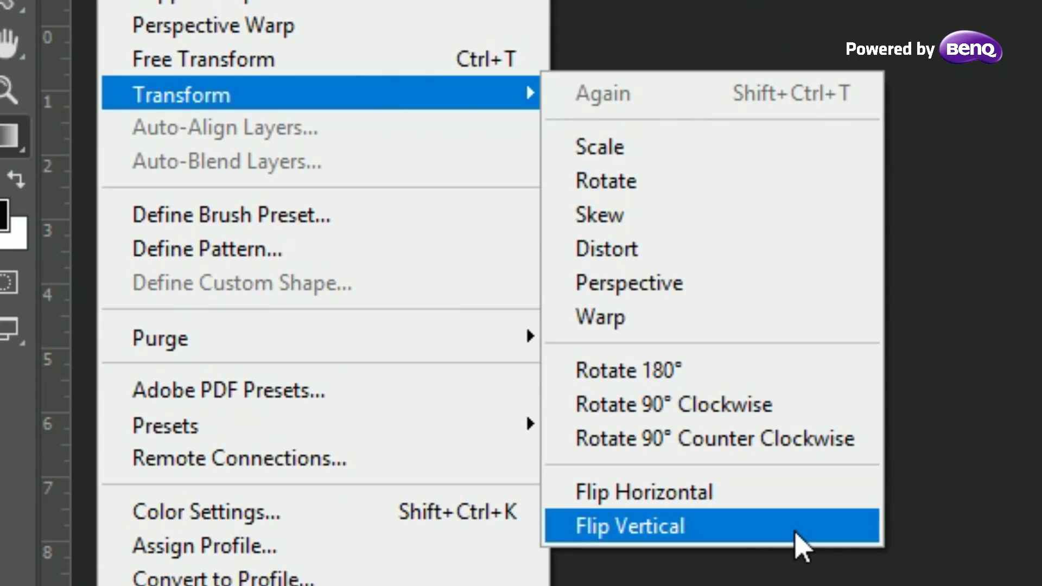
{"action": "left_click", "coordinate": [795, 532]}
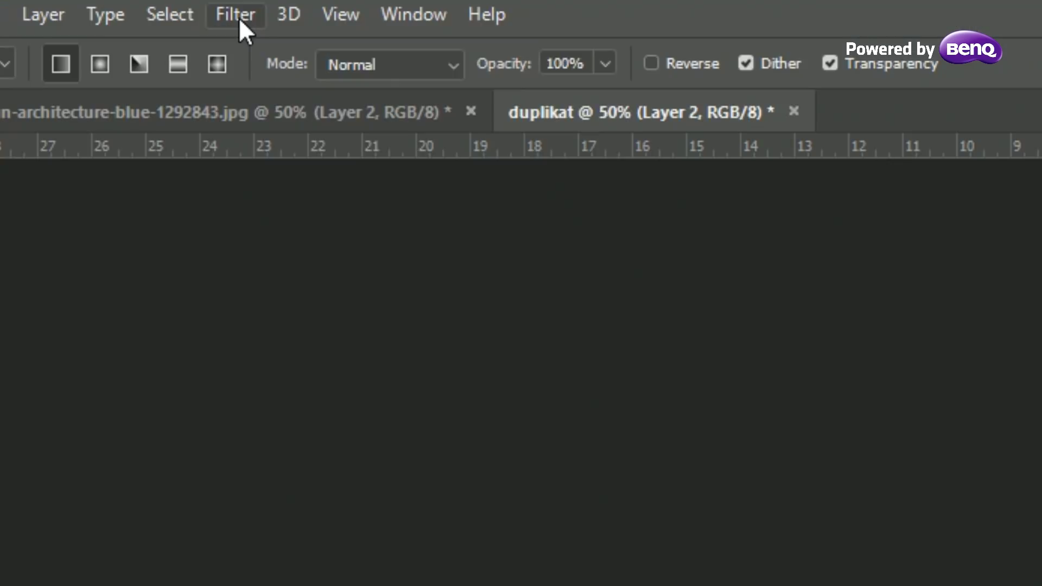
{"action": "left_click", "coordinate": [82, 4]}
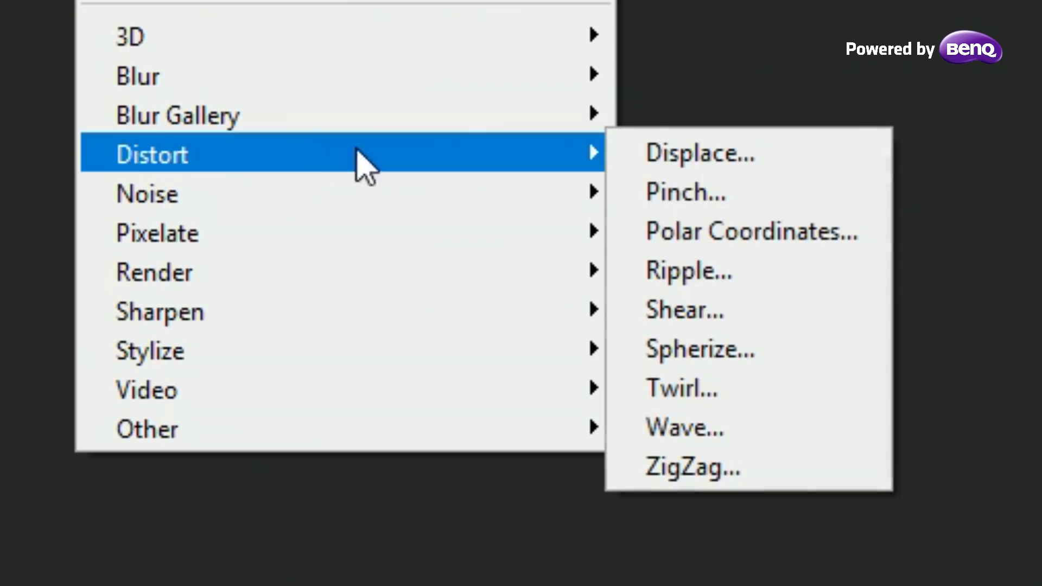
{"action": "left_click", "coordinate": [770, 240]}
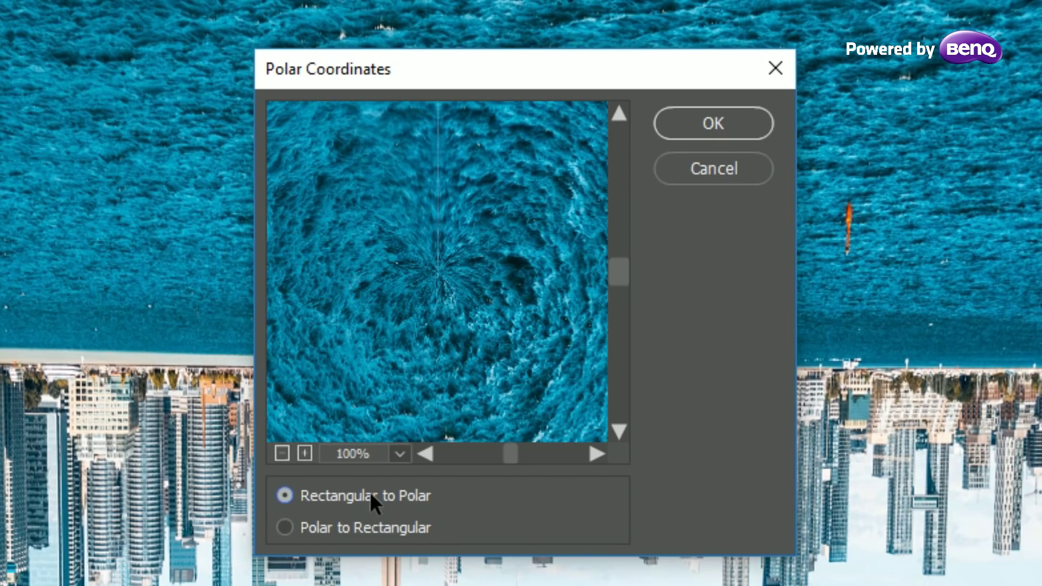
{"action": "left_click", "coordinate": [709, 119]}
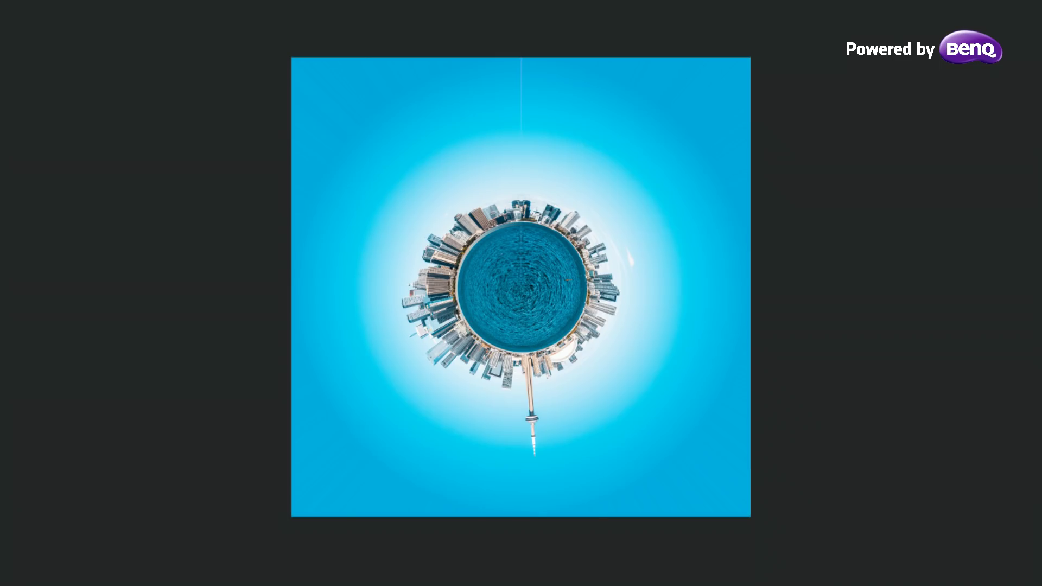
- Free-transform the tiny planet, scaling it up from its centre to fill the square
{"action": "key", "text": "ctrl+t"}
{"action": "mouse_move", "coordinate": [749, 57]}
{"action": "left_mouse_down"}
{"action": "mouse_move", "coordinate": [873, 2]}
{"action": "mouse_move", "coordinate": [862, 1]}
{"action": "left_mouse_up"}
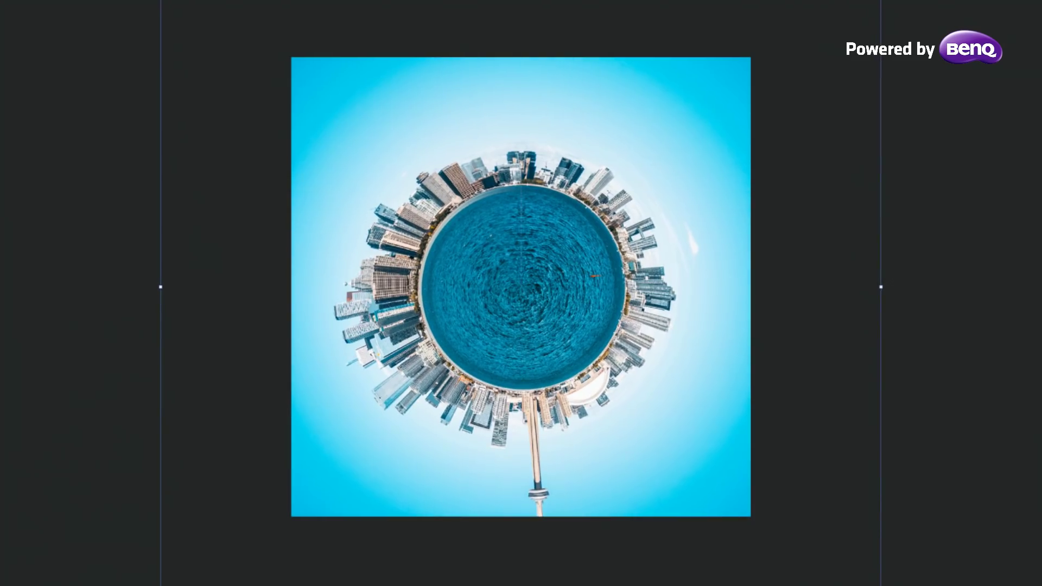